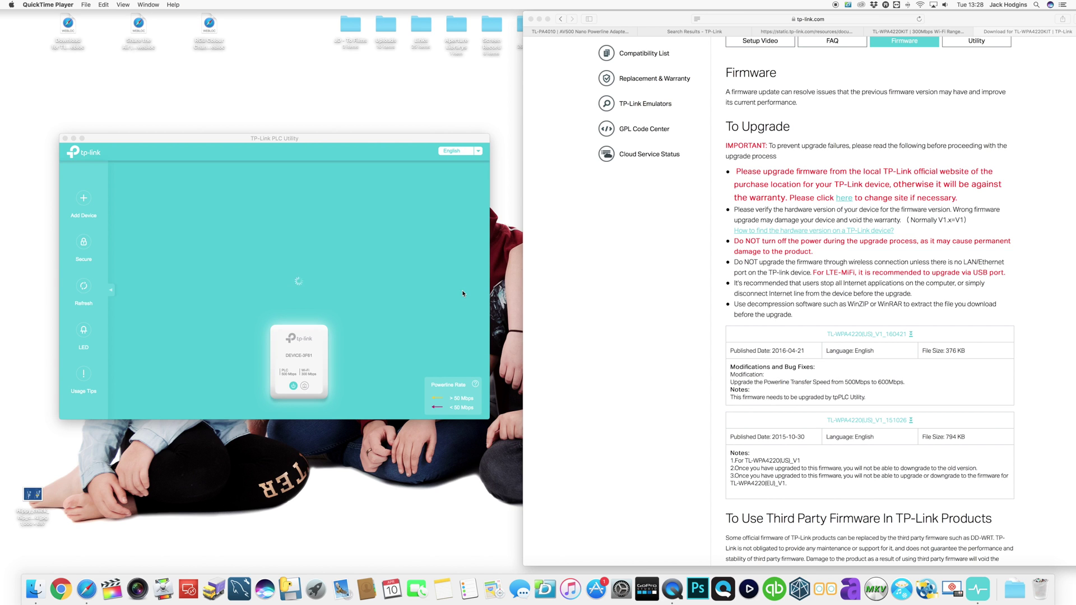
# - Review the TL-WPA4220KIT V1 firmware download page in Safari, then return to the PLC Utility
pyautogui.click(688, 252)
pyautogui.scroll(5, 790, 248)
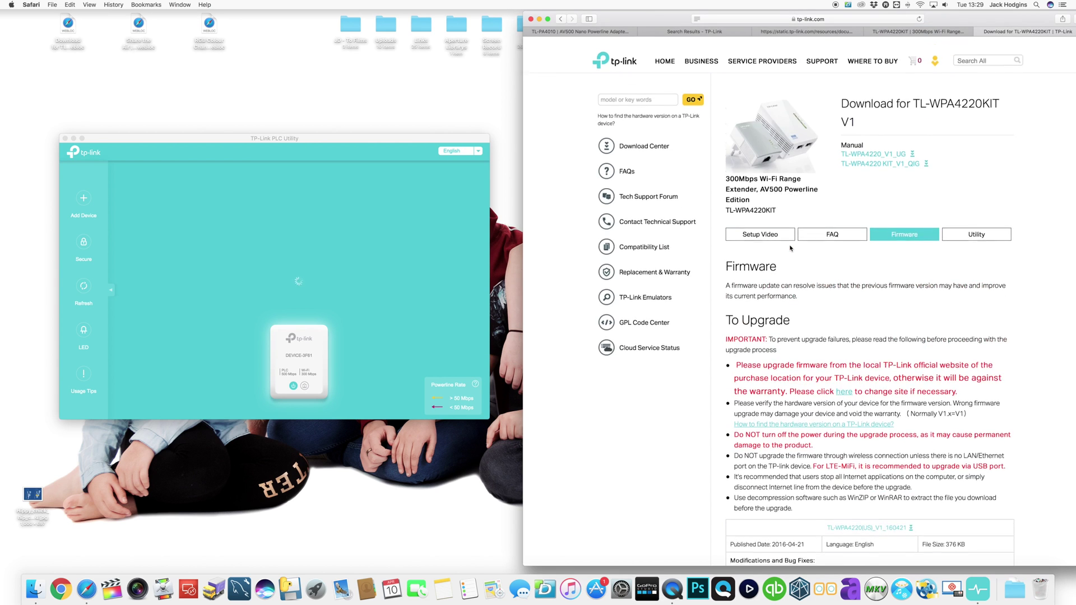
pyautogui.scroll(-1, 790, 248)
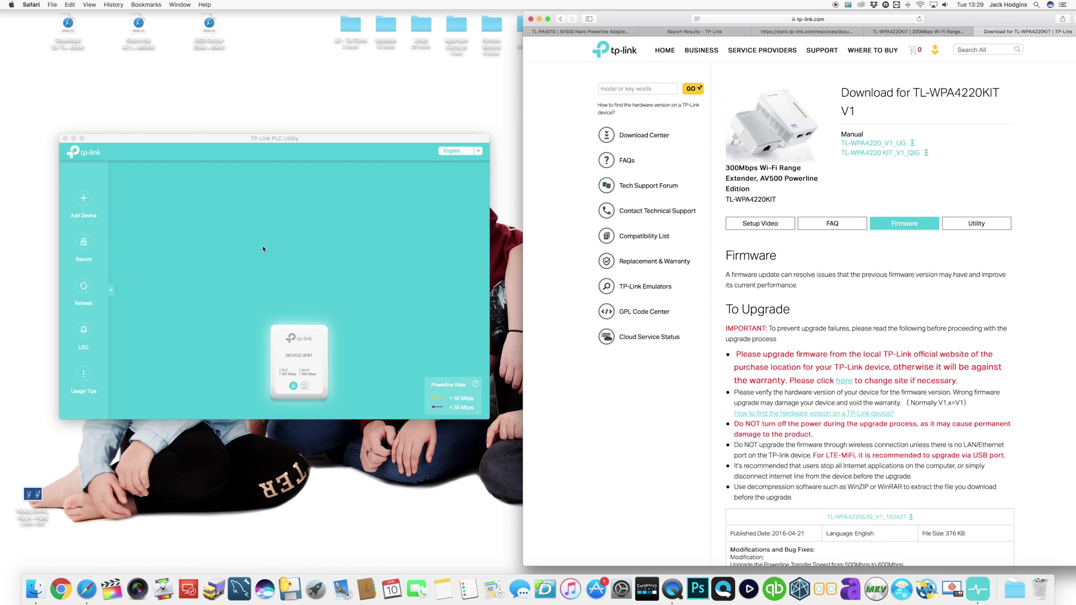
pyautogui.click(336, 340)
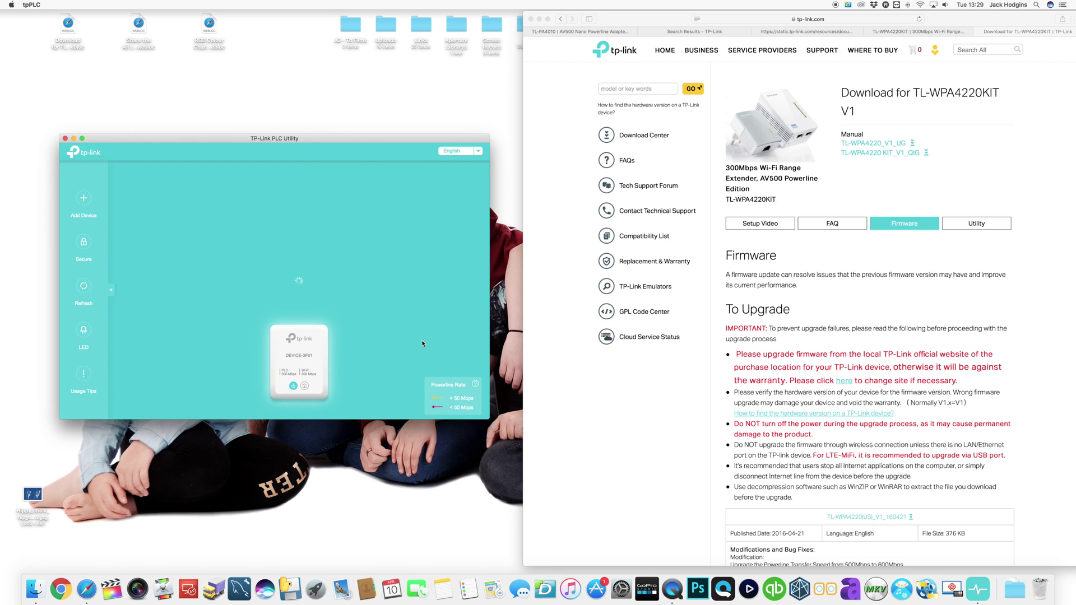
# - In DEVICE-3F61's firmware update, pick the .pib file from Downloads/TL-WPA4220_V1_160421
pyautogui.moveTo(312, 360)
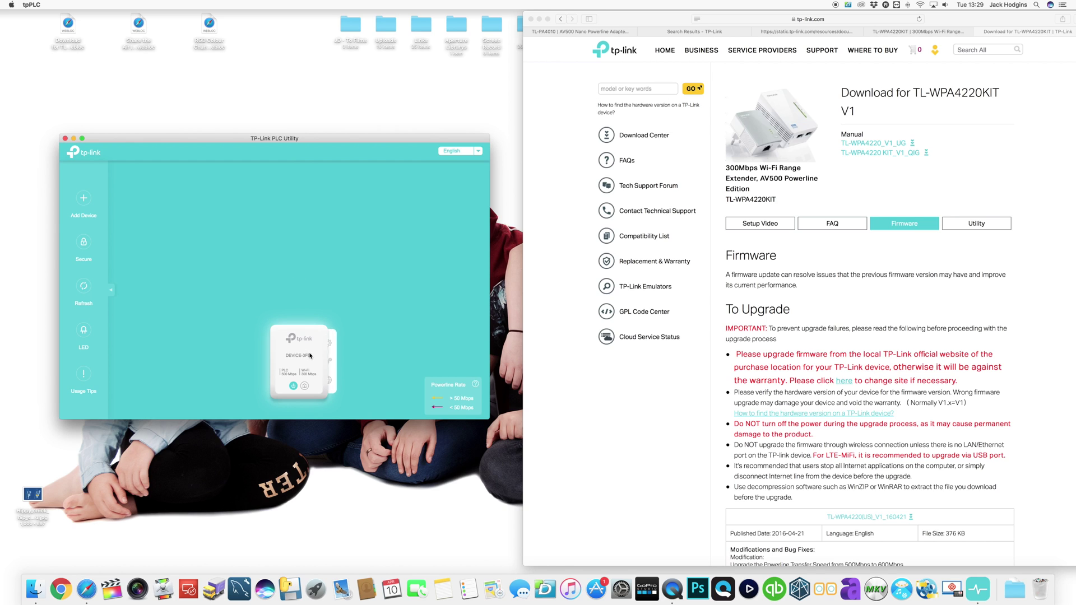
pyautogui.click(335, 364)
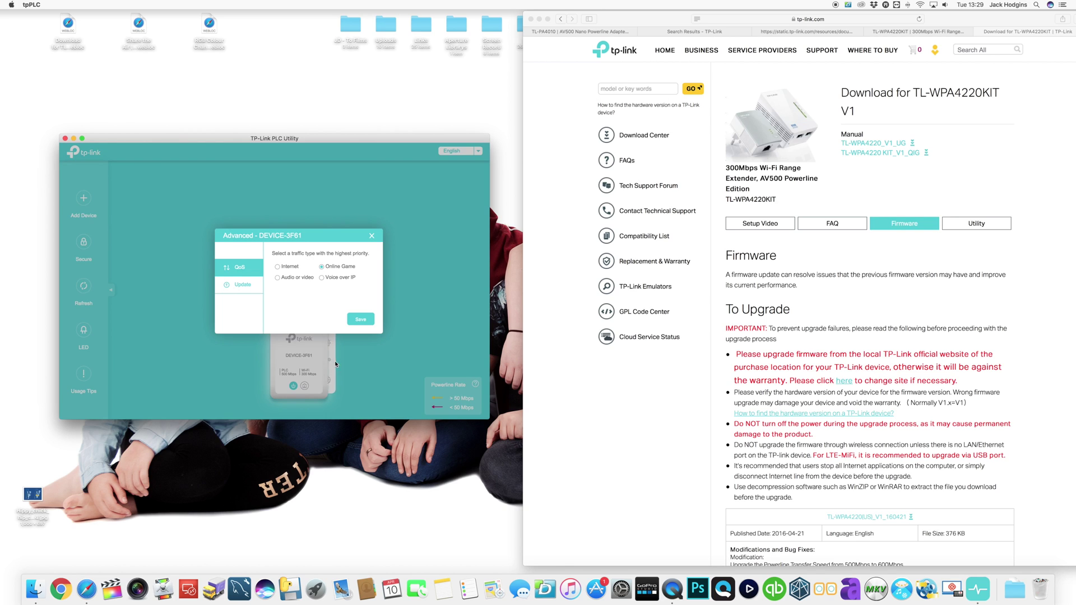
pyautogui.click(242, 288)
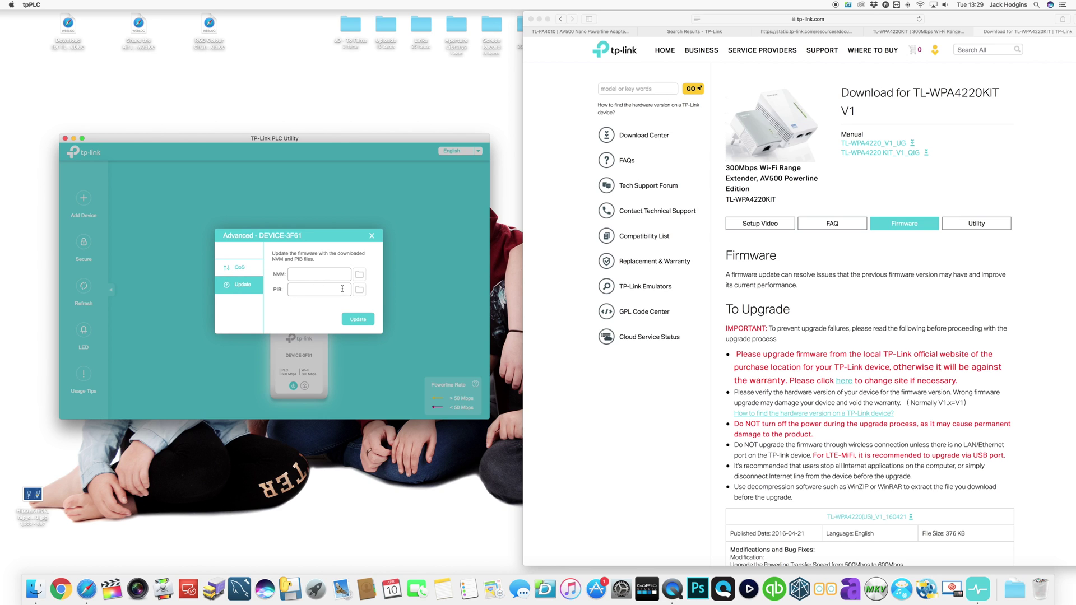
pyautogui.click(359, 289)
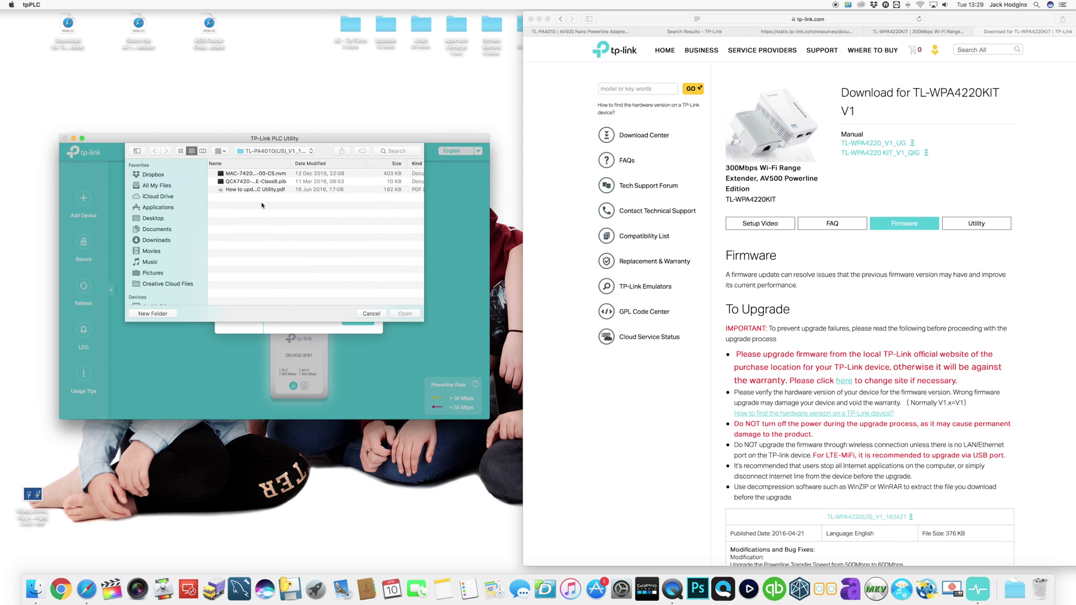
pyautogui.click(284, 150)
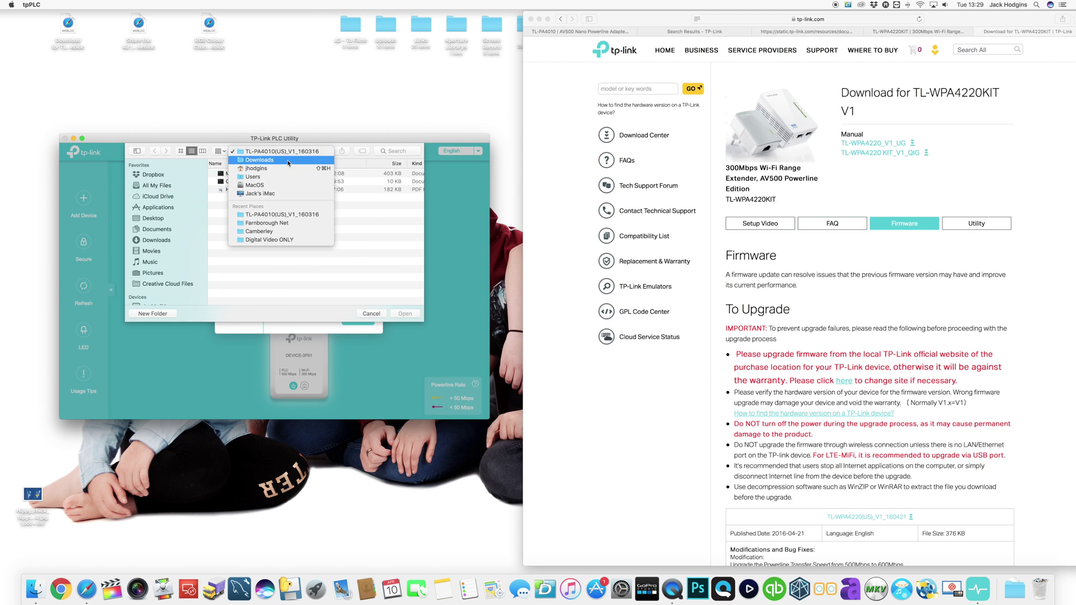
pyautogui.click(288, 160)
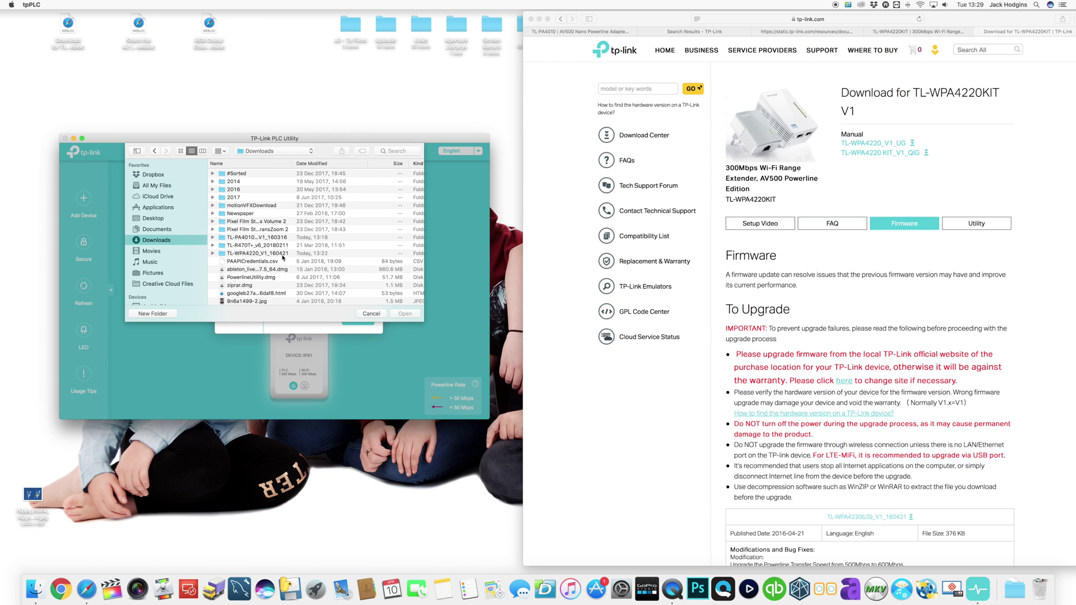
pyautogui.doubleClick(282, 254)
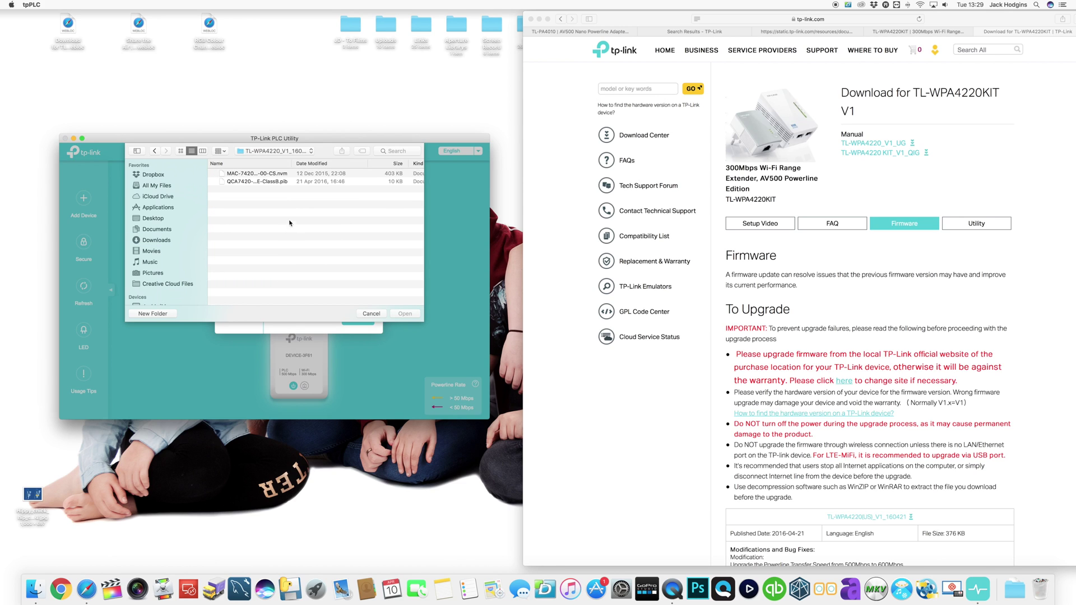
pyautogui.click(271, 181)
pyautogui.click(404, 314)
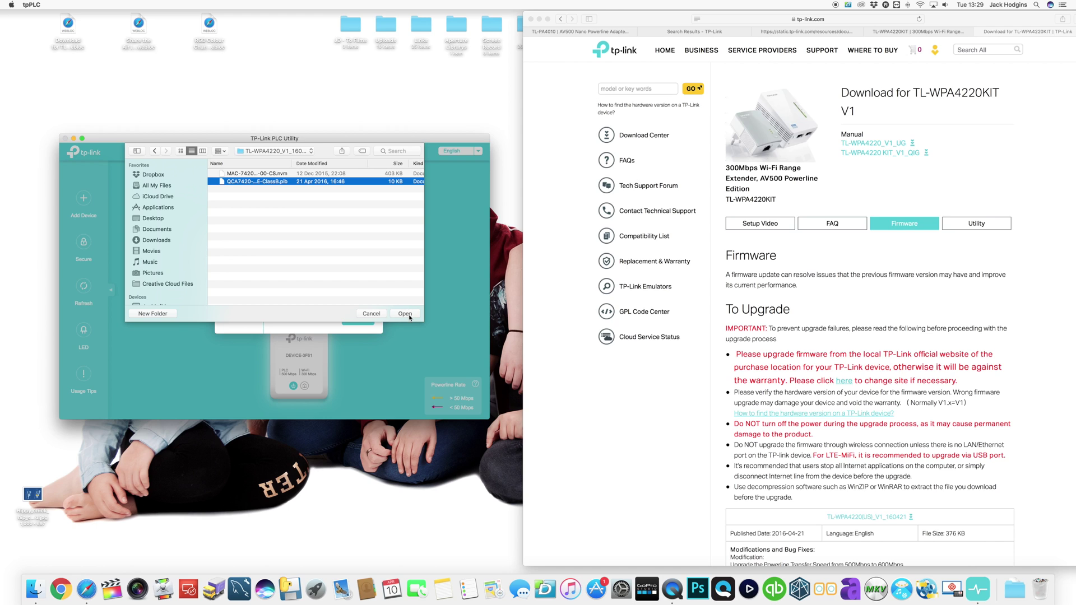
# - Select the matching .nvm firmware file and start the update
pyautogui.click(360, 275)
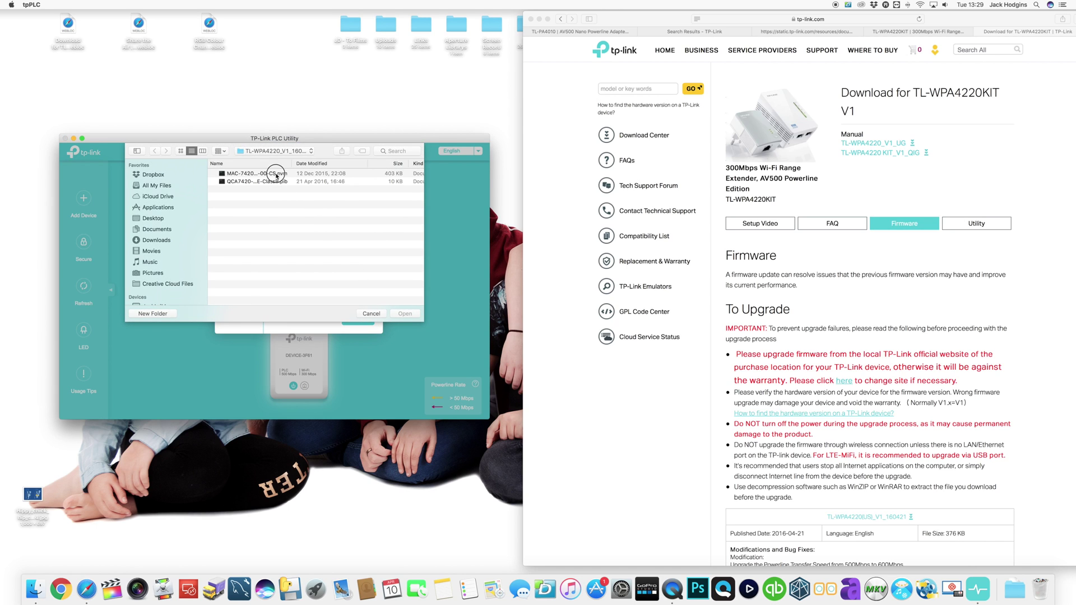
pyautogui.click(277, 175)
pyautogui.click(403, 312)
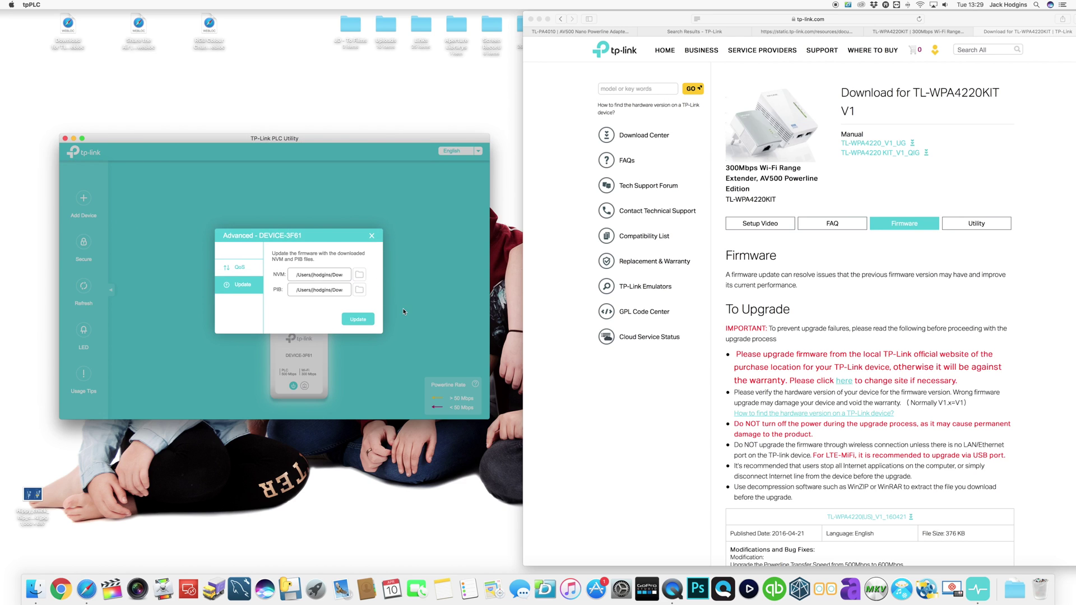
pyautogui.click(359, 320)
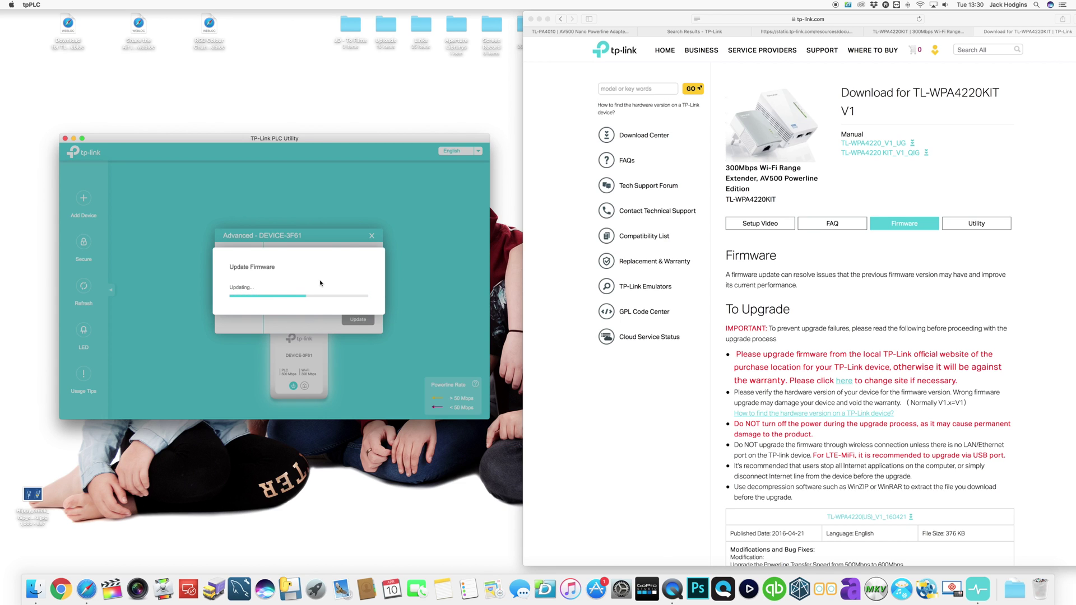
# - After the DEVICE-3F61 update completes, dismiss the 'Update successful' message
pyautogui.click(342, 304)
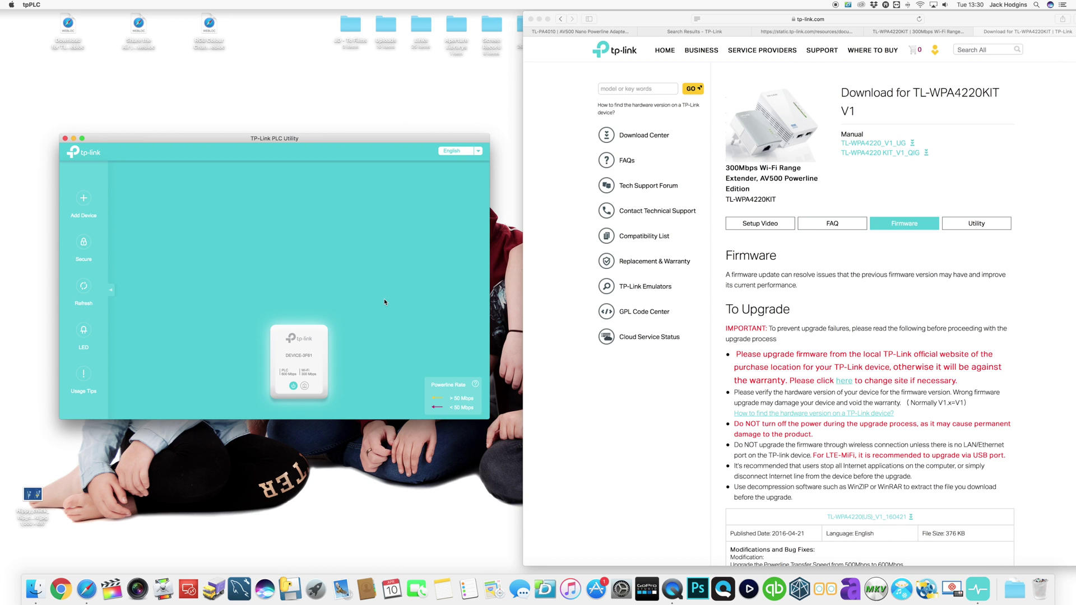
pyautogui.moveTo(284, 380)
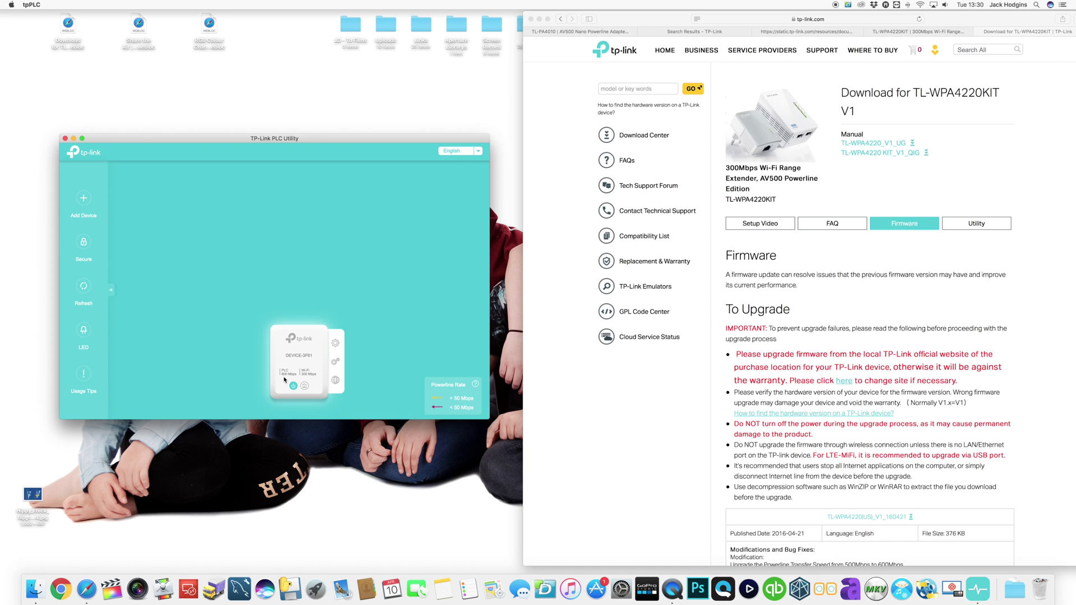
pyautogui.click(334, 362)
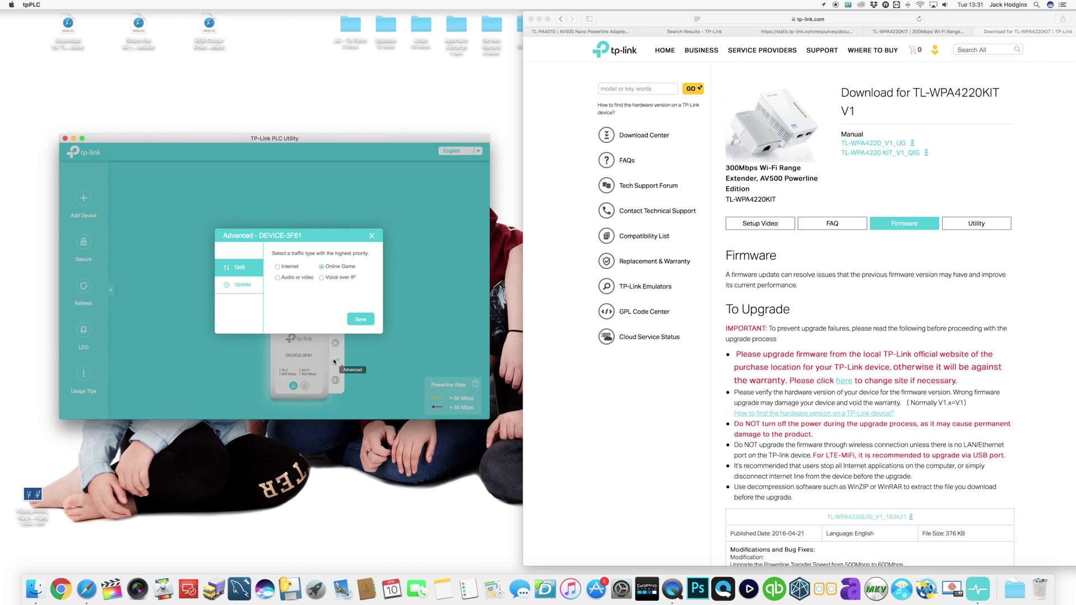
pyautogui.click(372, 236)
pyautogui.moveTo(325, 375)
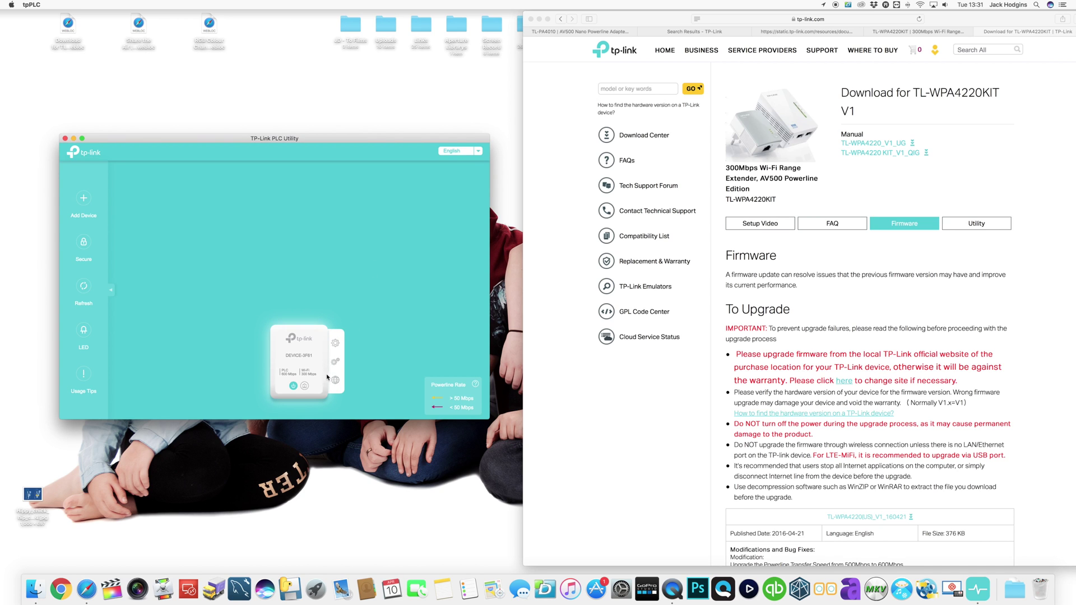
pyautogui.click(335, 345)
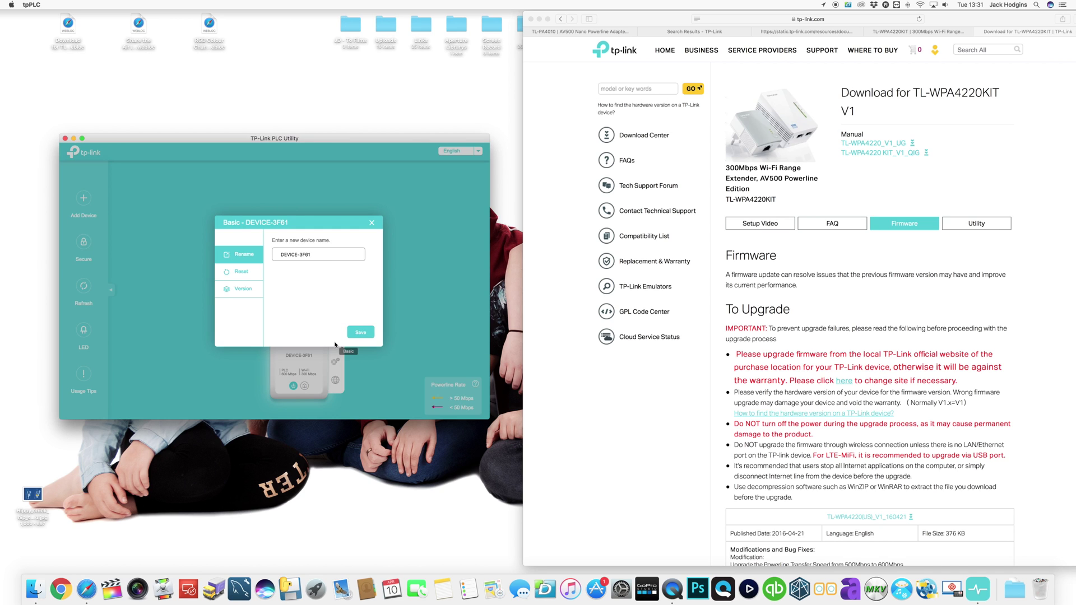
pyautogui.click(238, 289)
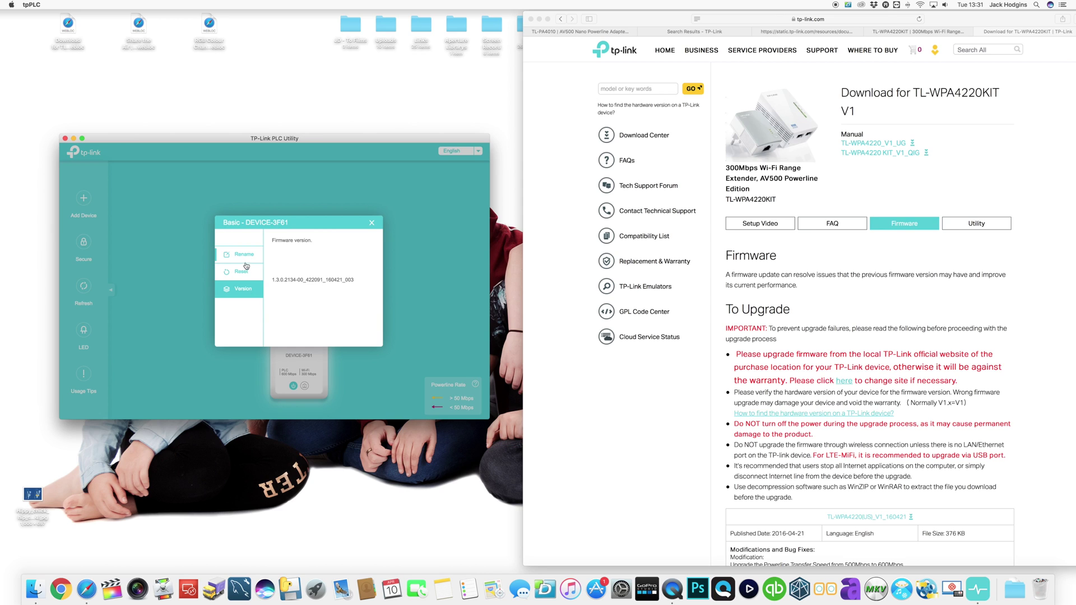
pyautogui.click(371, 224)
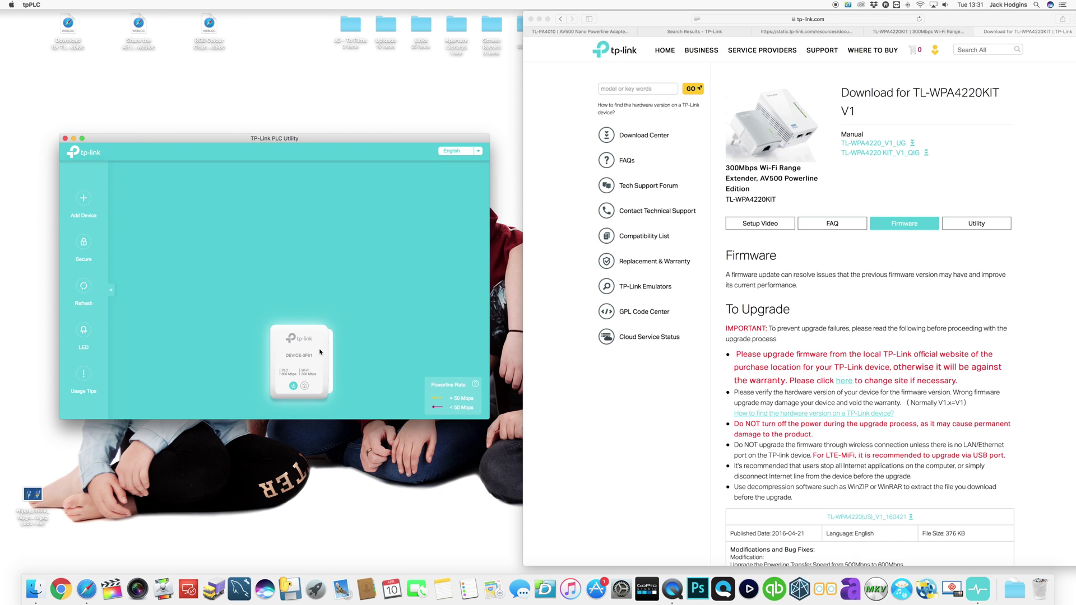
# - Refresh the device list, then set DEVICE-3F61's QoS top priority to Audio or video and save
pyautogui.moveTo(219, 141); pyautogui.dragTo(212, 138)
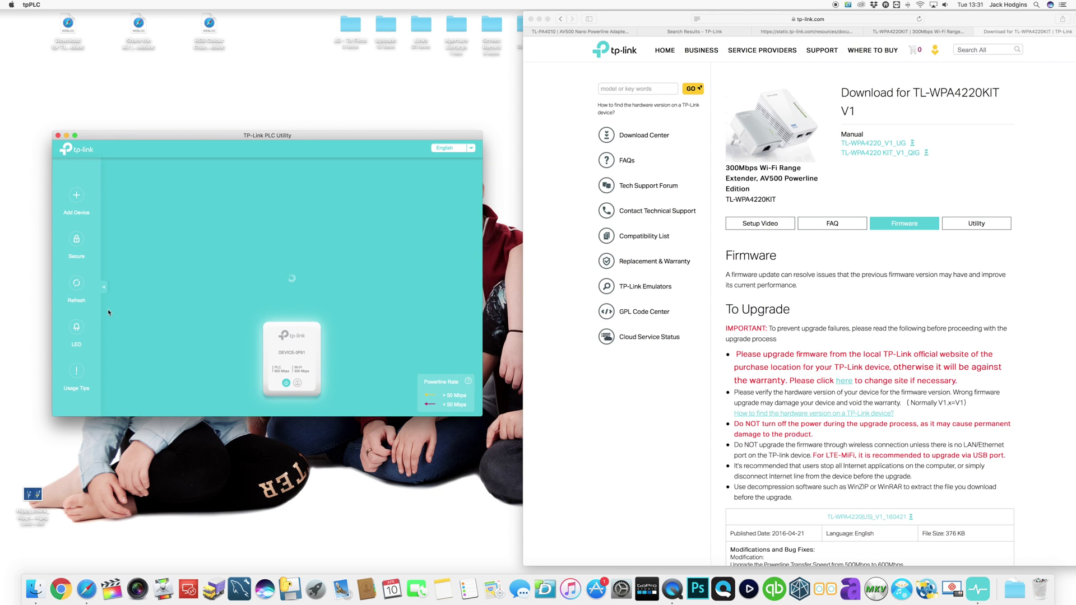
pyautogui.click(77, 283)
pyautogui.moveTo(314, 365)
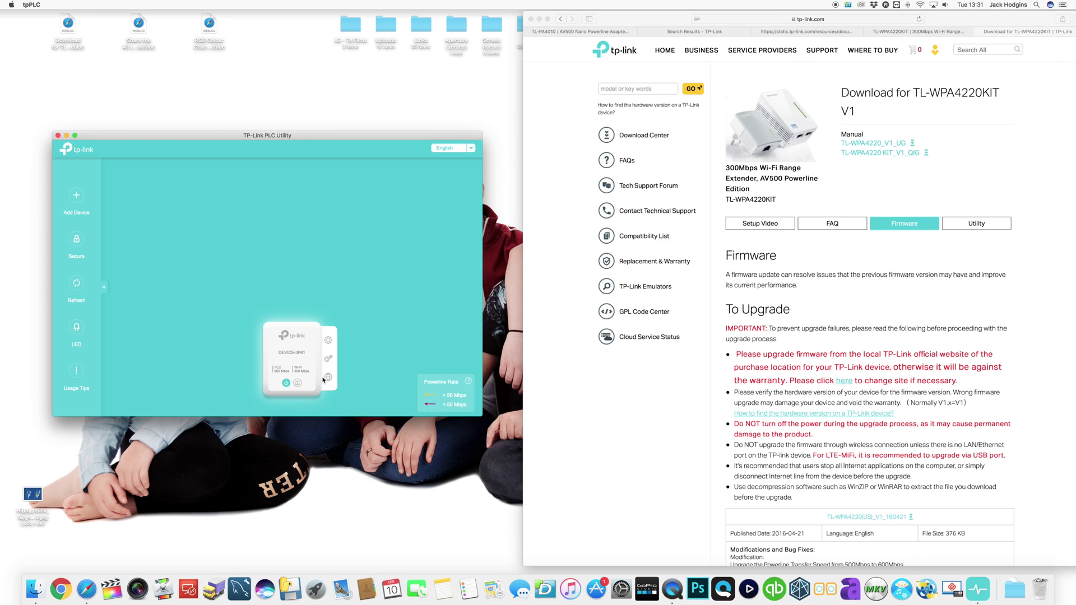
pyautogui.click(331, 362)
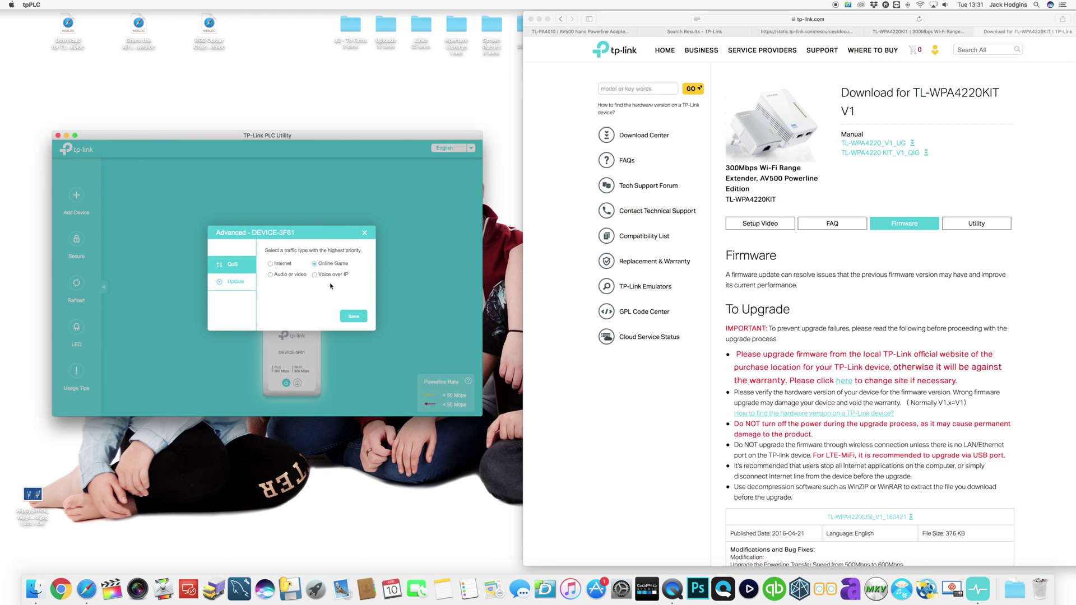
pyautogui.click(281, 264)
pyautogui.click(283, 275)
pyautogui.click(365, 320)
pyautogui.click(351, 316)
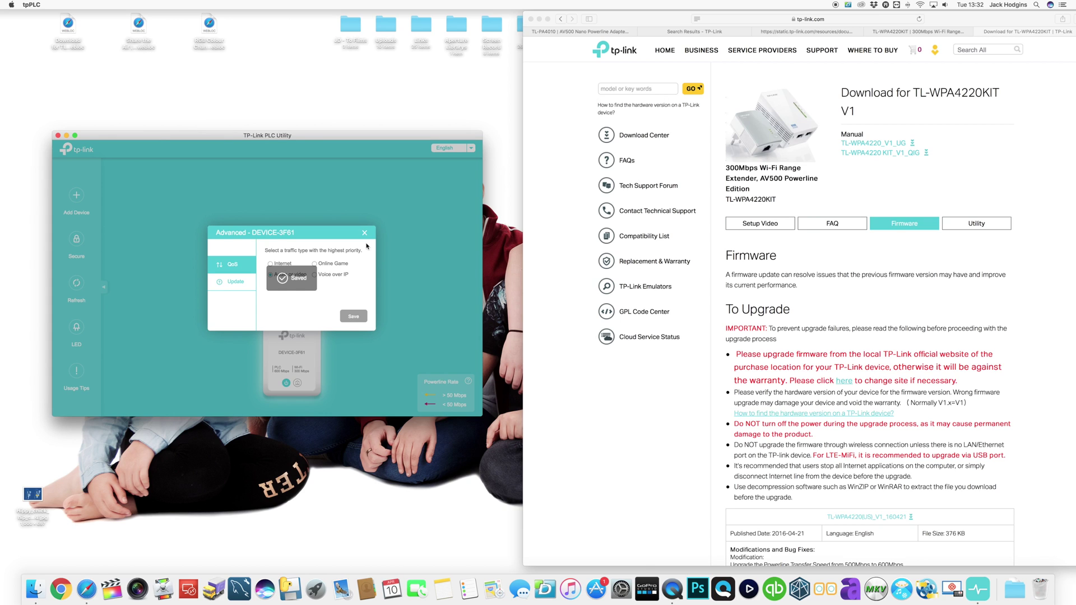
pyautogui.click(364, 233)
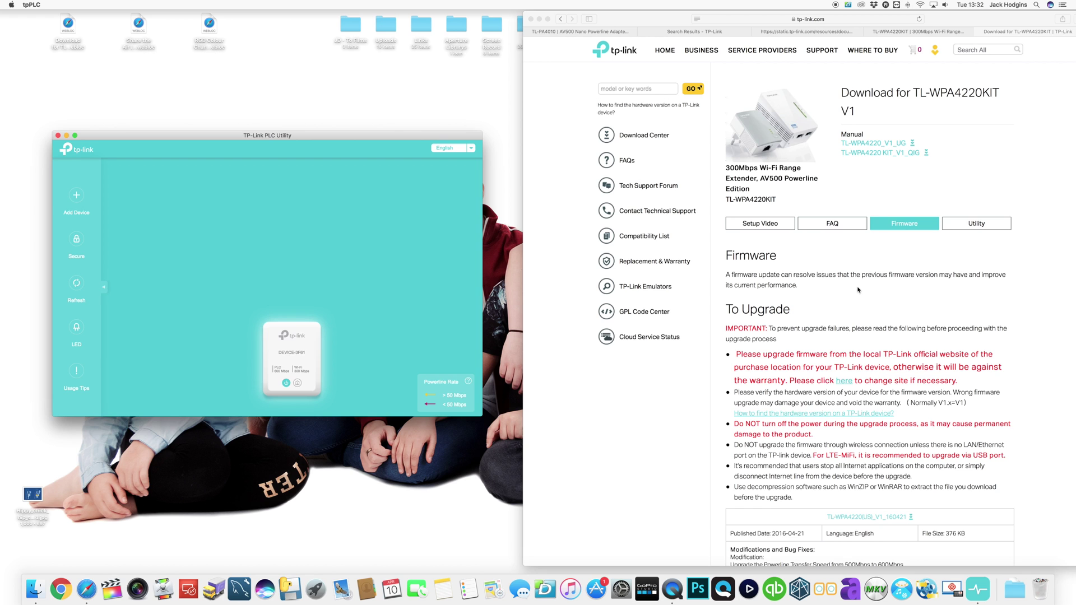
pyautogui.scroll(-5, 858, 290)
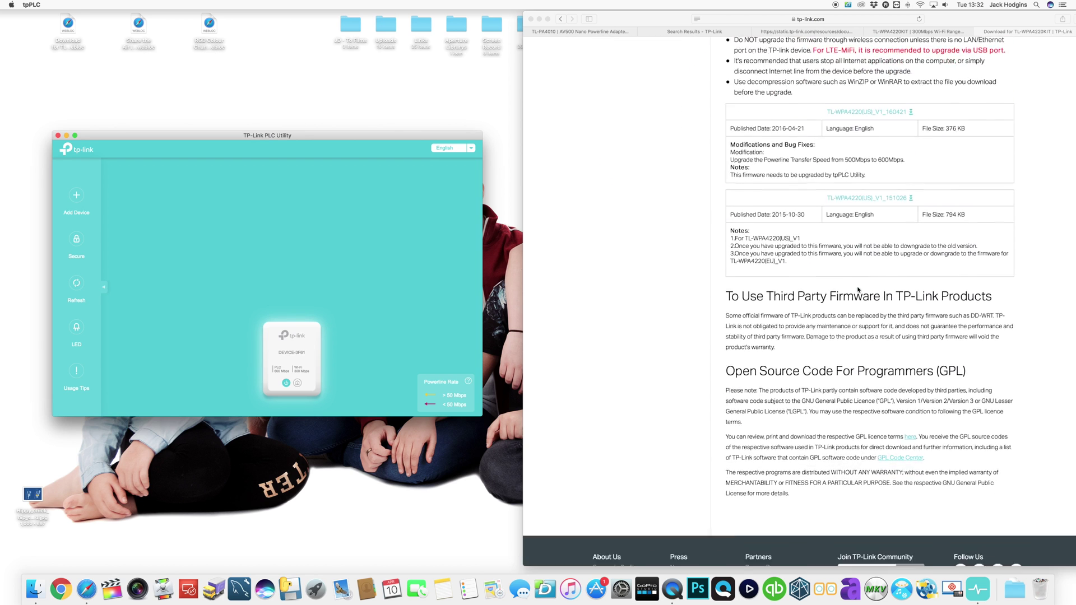
pyautogui.scroll(-2, 858, 290)
pyautogui.scroll(10, 858, 290)
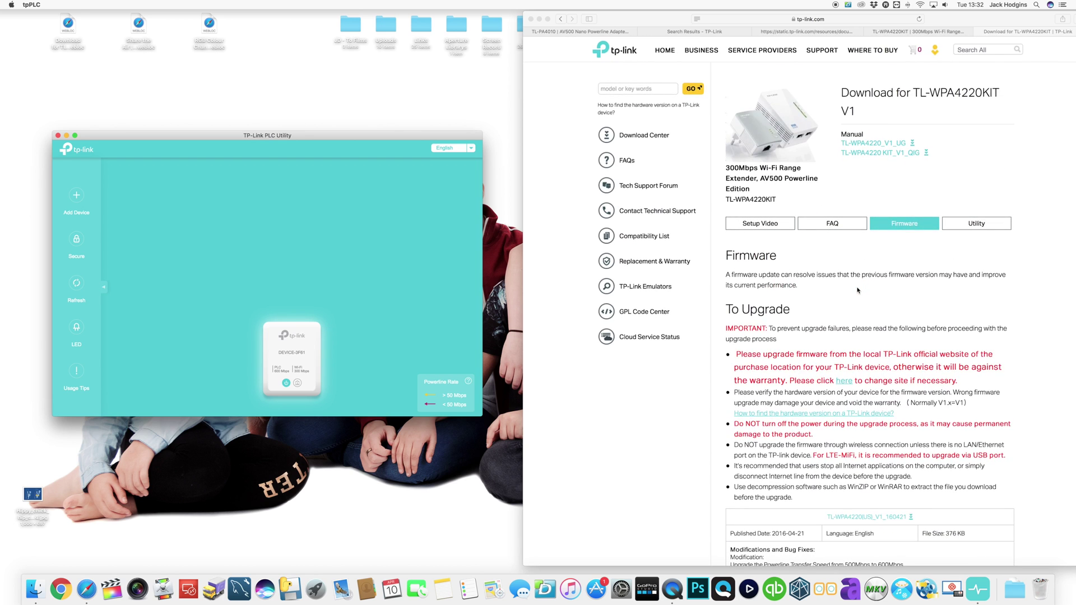
pyautogui.moveTo(273, 339)
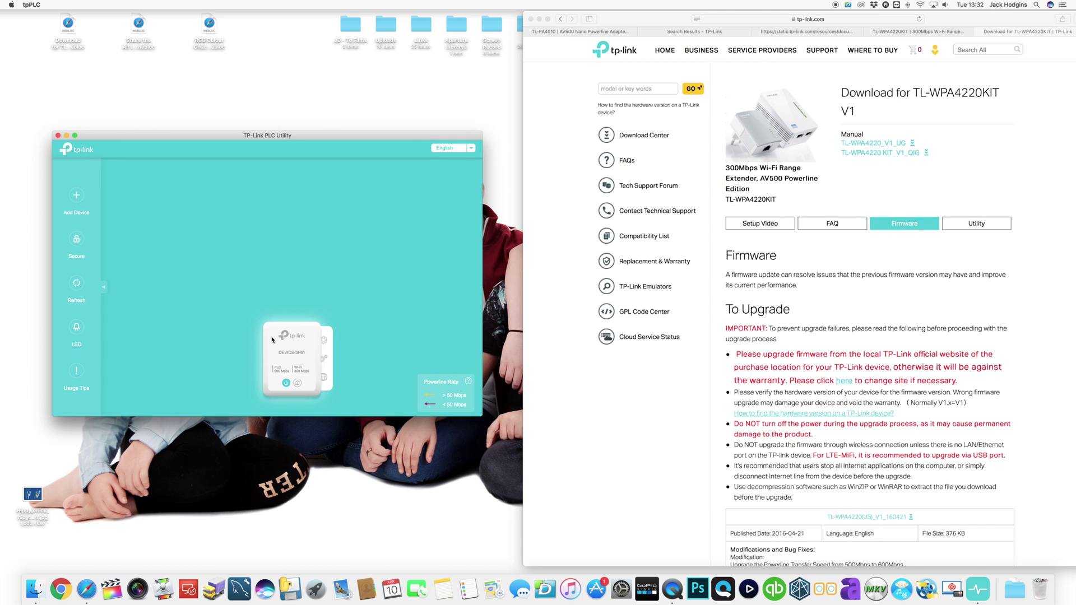